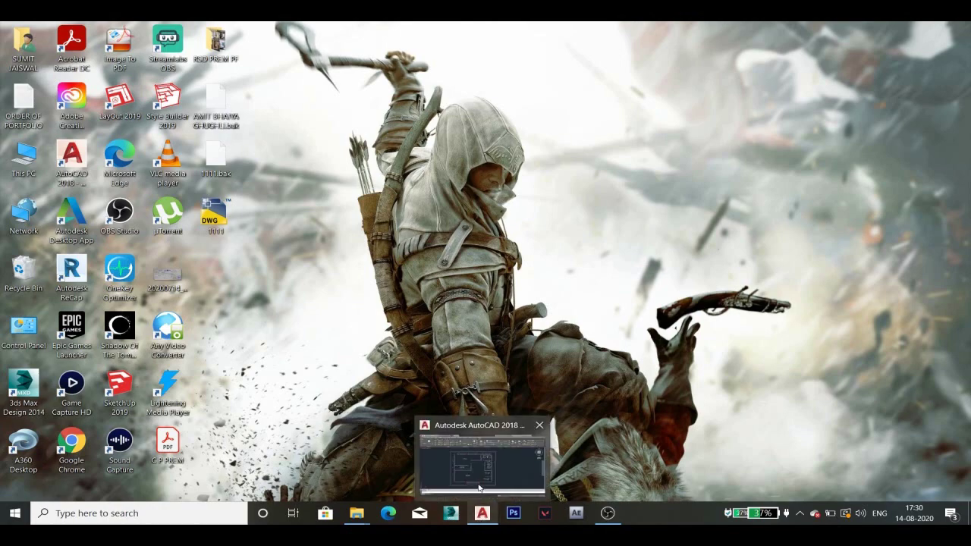
Step: Restore the AutoCAD 2018 window showing the 1111.dwg cafe floor plan
click(481, 482)
scroll(577, 162, up, 1)
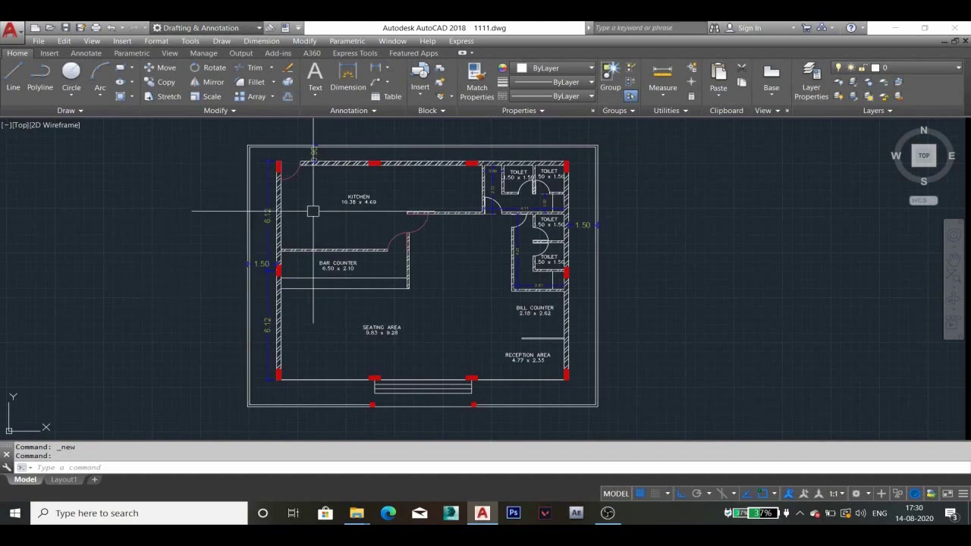
Step: Zoom and pan over the kitchen and floor plan, then return to the full plan with the File menu showing
scroll(314, 208, up, 1)
middle_drag(314, 213, 319, 245)
scroll(235, 251, up, 1)
scroll(234, 277, down, 3)
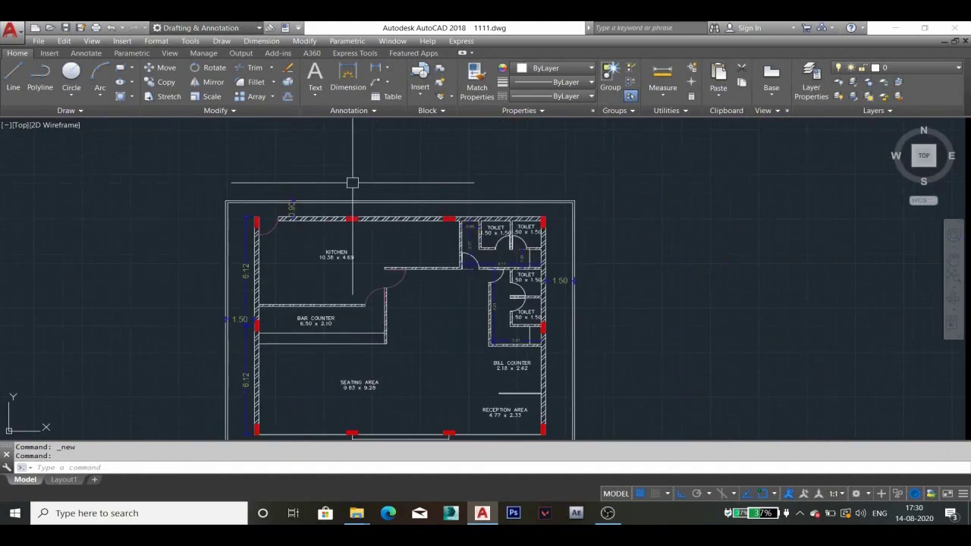
scroll(290, 209, up, 2)
scroll(290, 209, down, 3)
scroll(488, 209, up, 2)
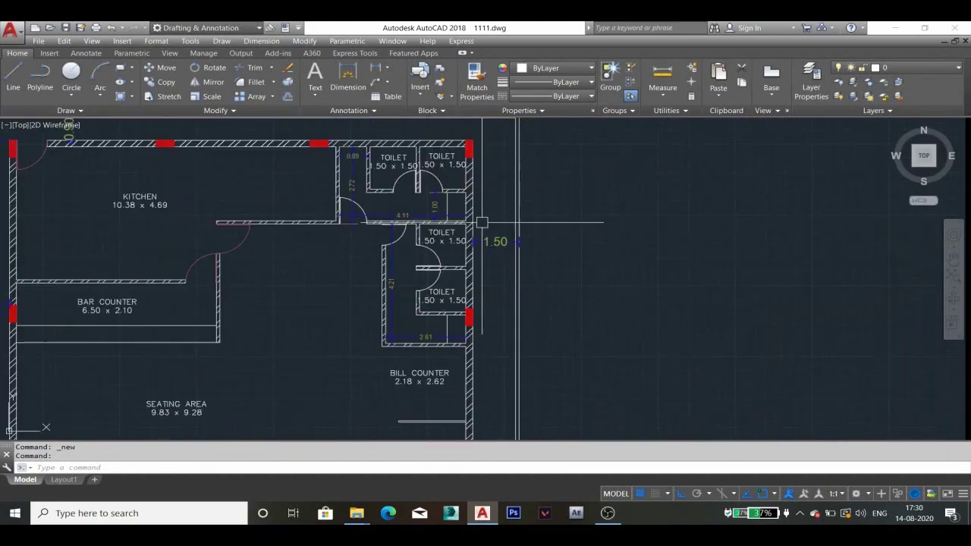
scroll(519, 222, up, 1)
scroll(531, 232, down, 1)
scroll(425, 250, down, 1)
scroll(443, 208, up, 1)
scroll(399, 205, up, 1)
scroll(399, 152, down, 3)
mouse_move(46, 284)
middle_down()
mouse_move(154, 253)
mouse_move(199, 253)
middle_up()
scroll(199, 253, down, 1)
scroll(227, 258, down, 1)
scroll(329, 260, down, 1)
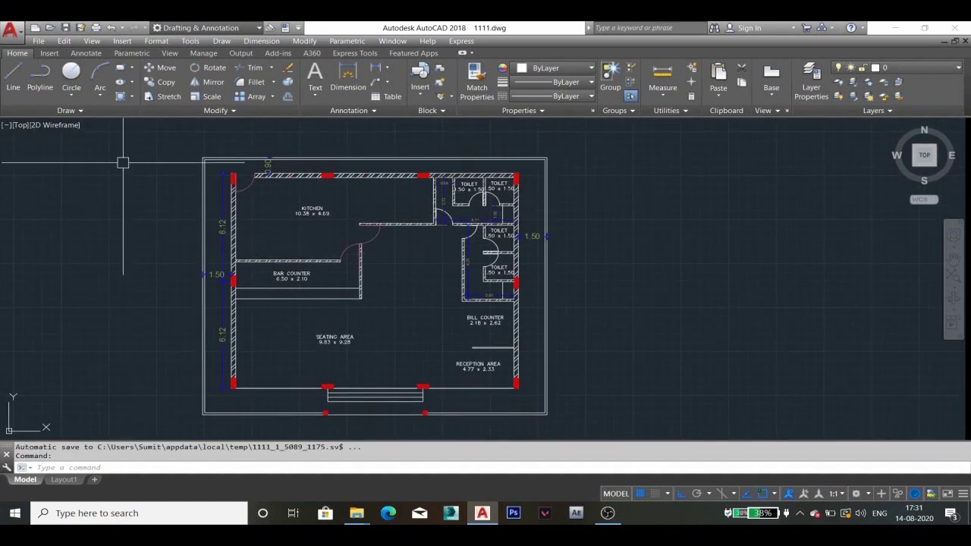
click(37, 40)
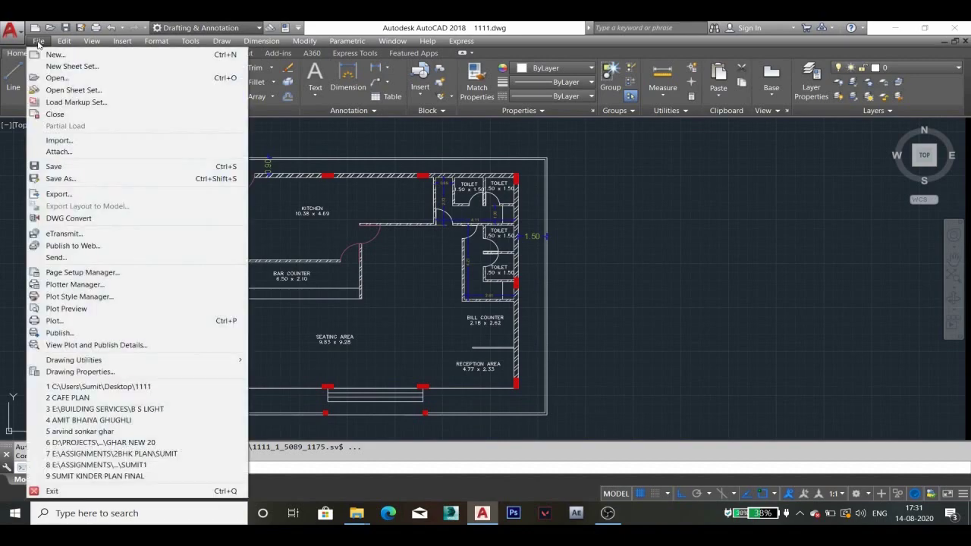
Step: Start a new drawing from the acad template
click(42, 55)
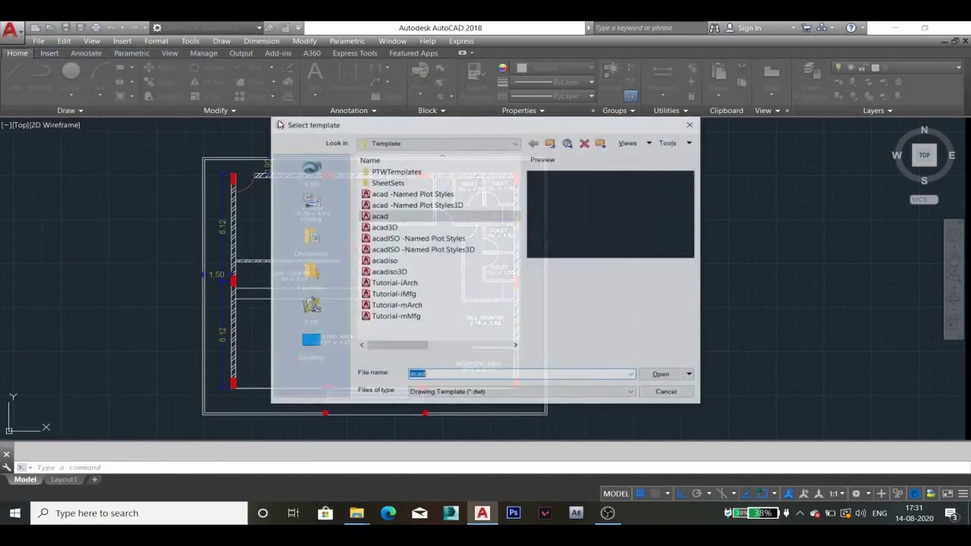
click(662, 374)
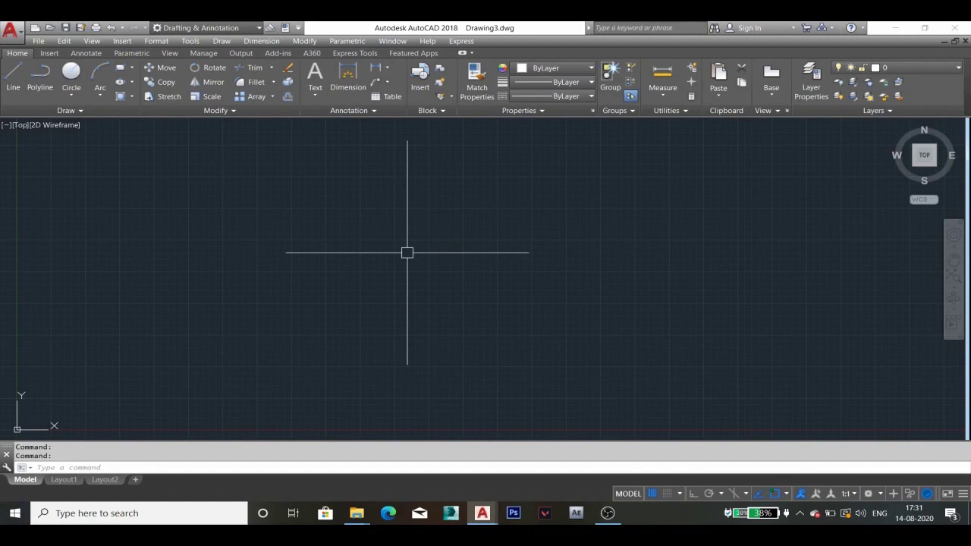
Step: Set the drawing units to Architectural length with 0'-0" precision via UN
text(UN)
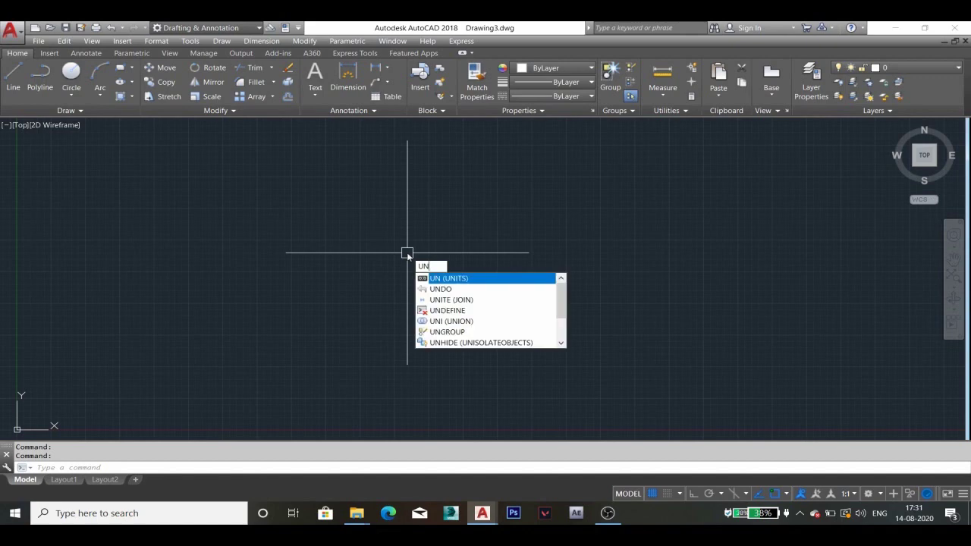
key(Return)
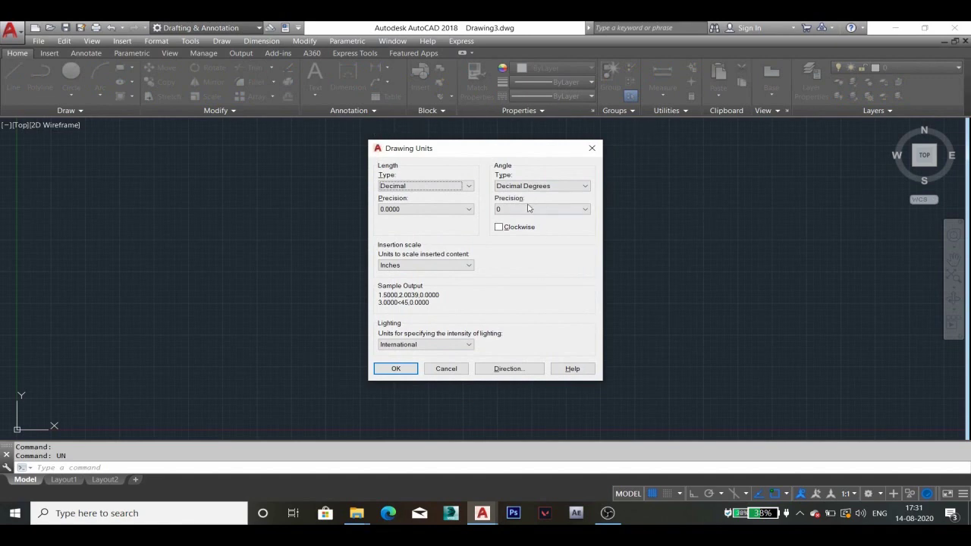
click(428, 187)
click(429, 196)
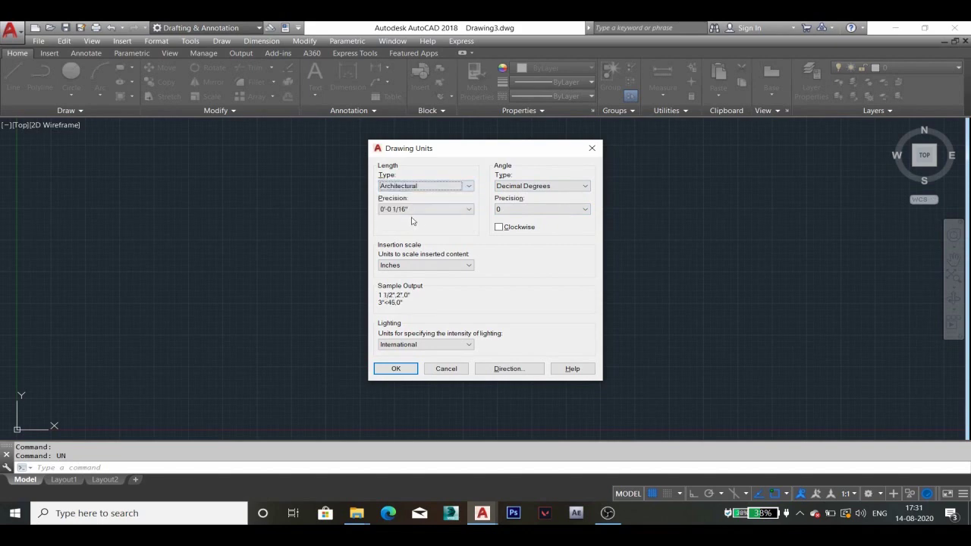
click(432, 210)
scroll(432, 212, up, 2)
click(419, 219)
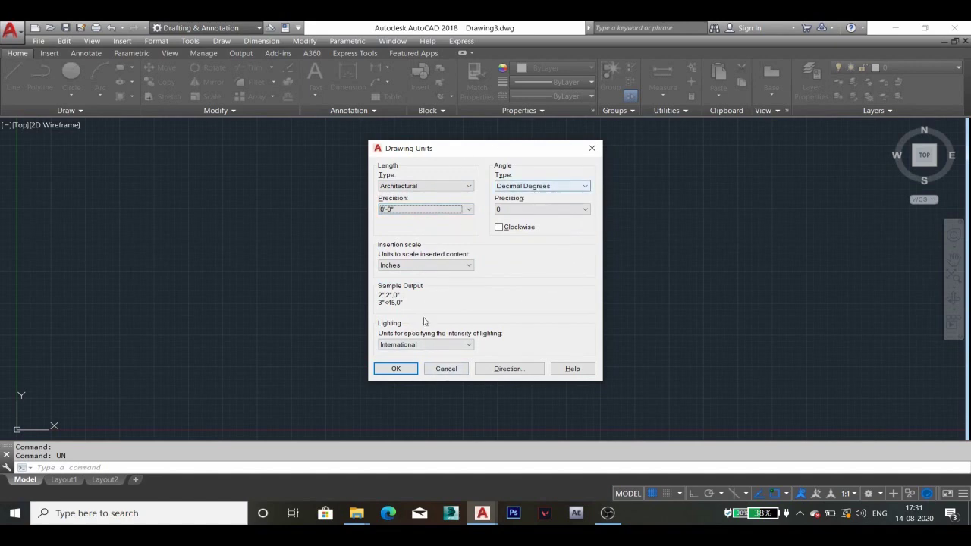
click(403, 374)
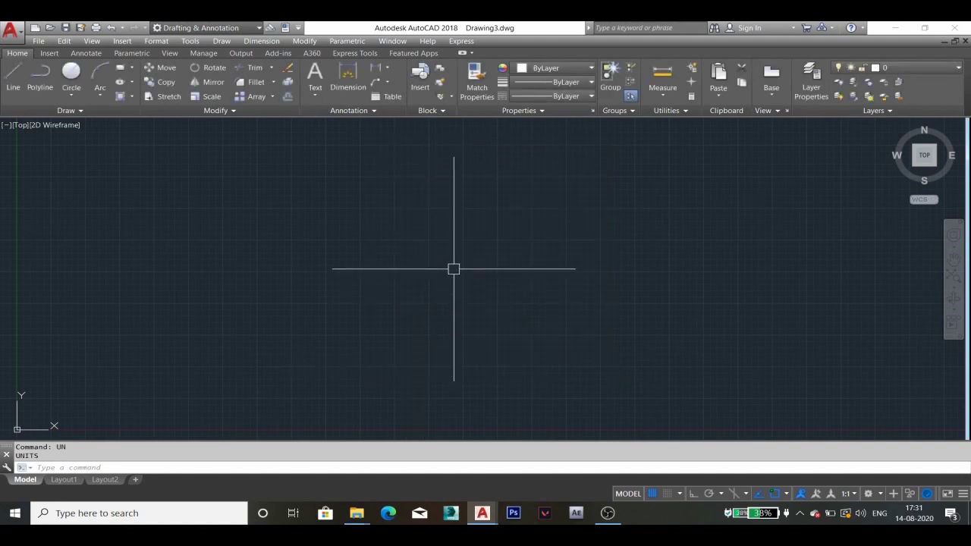
Step: Give the Standard dimension style Architectural primary units at 0'-0" precision
text(D)
key(Return)
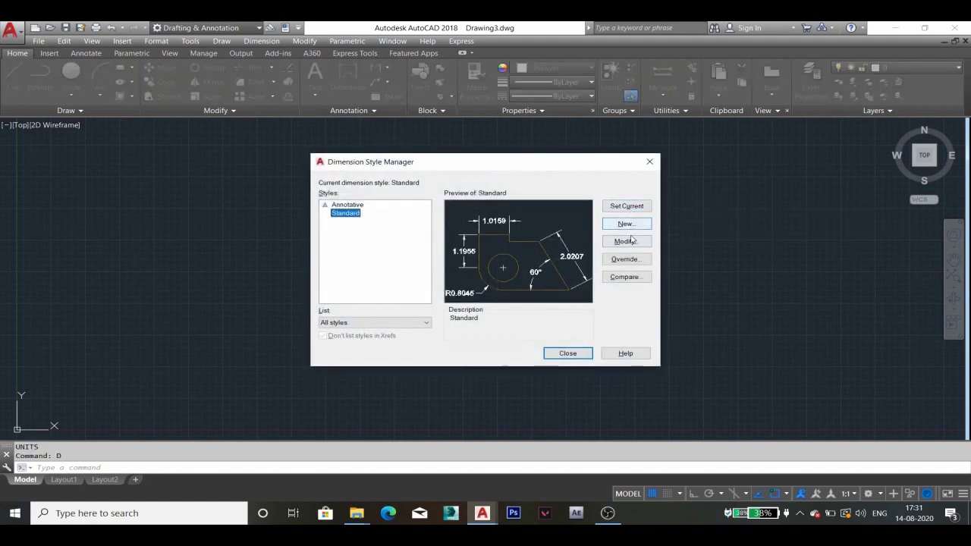
click(631, 243)
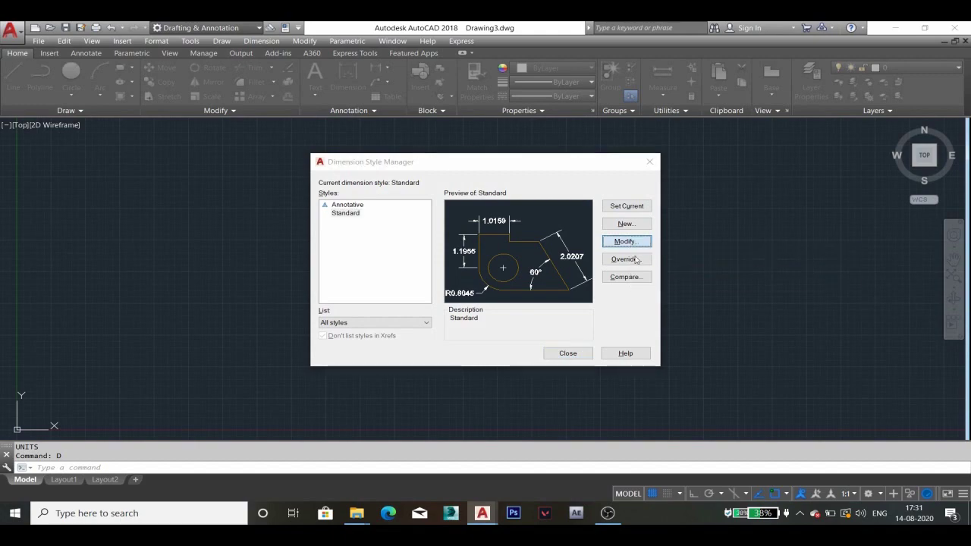
click(461, 141)
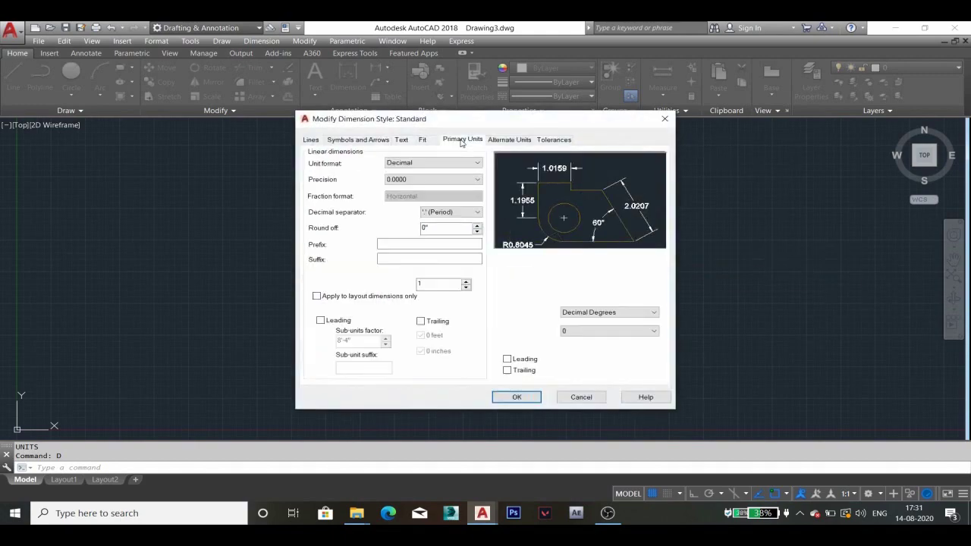
click(423, 165)
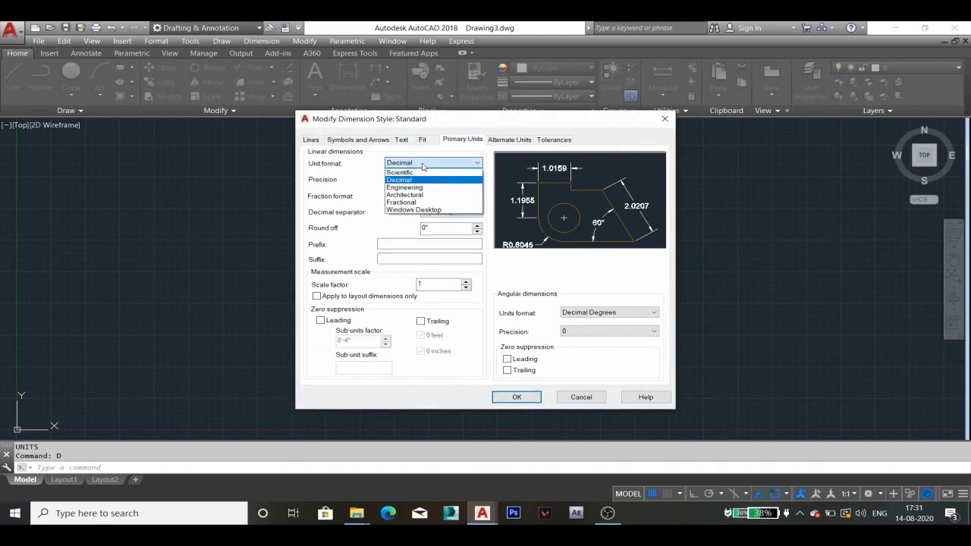
click(418, 194)
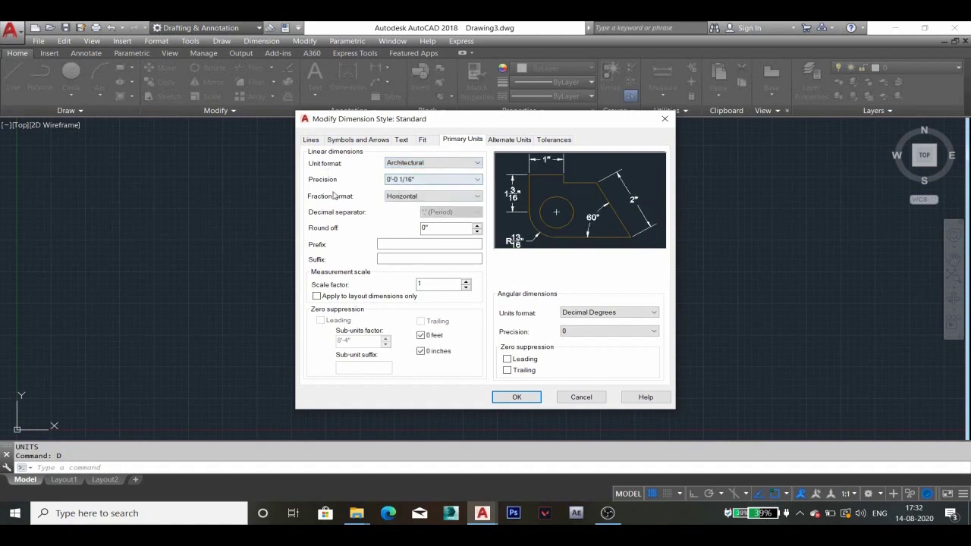
click(407, 181)
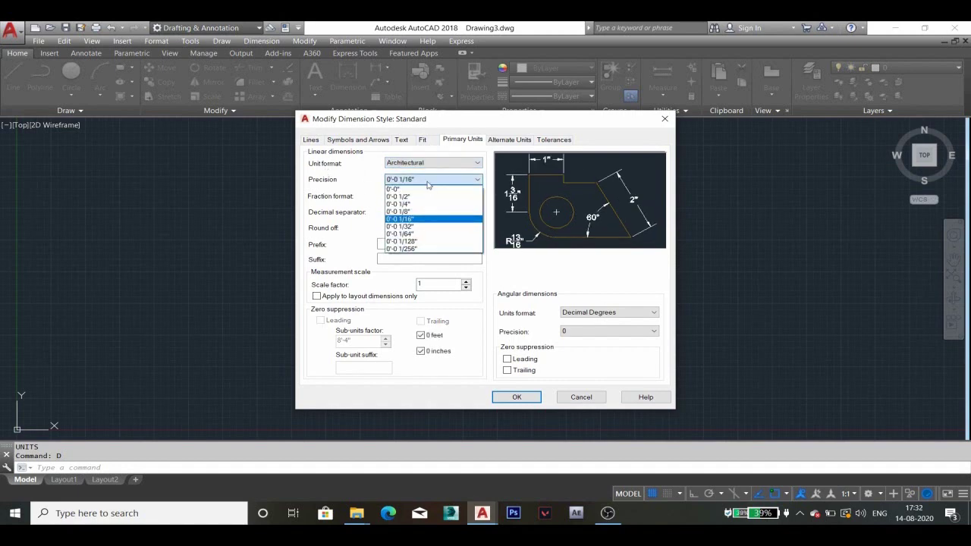
click(409, 189)
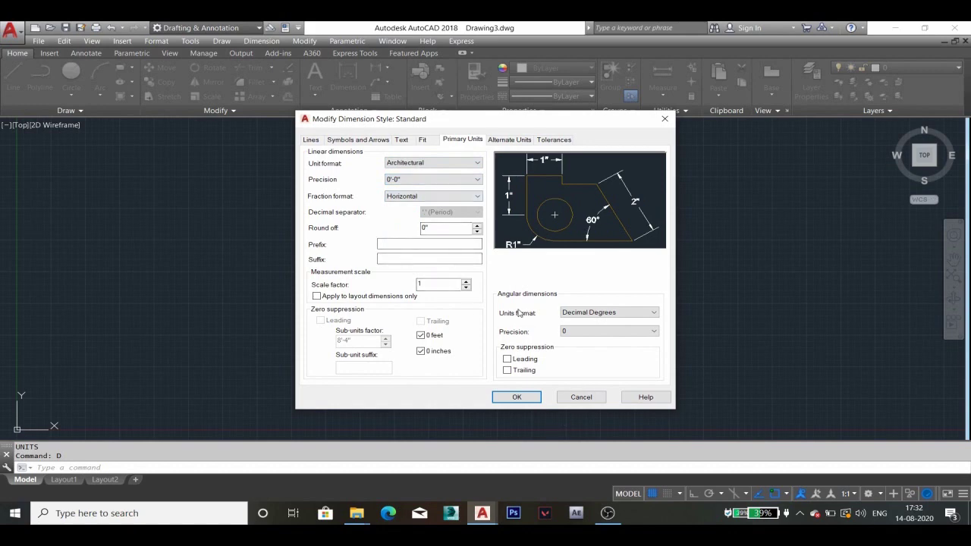
click(408, 143)
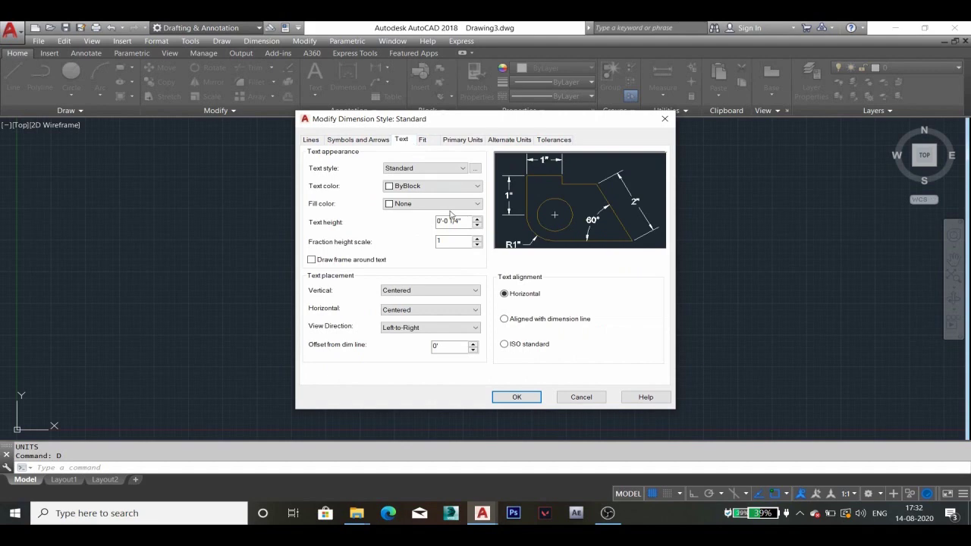
Step: Set Standard dimension text height to 3", aligned with the dimension line, and close the manager
drag(465, 221, 423, 247)
text(3)
text(")
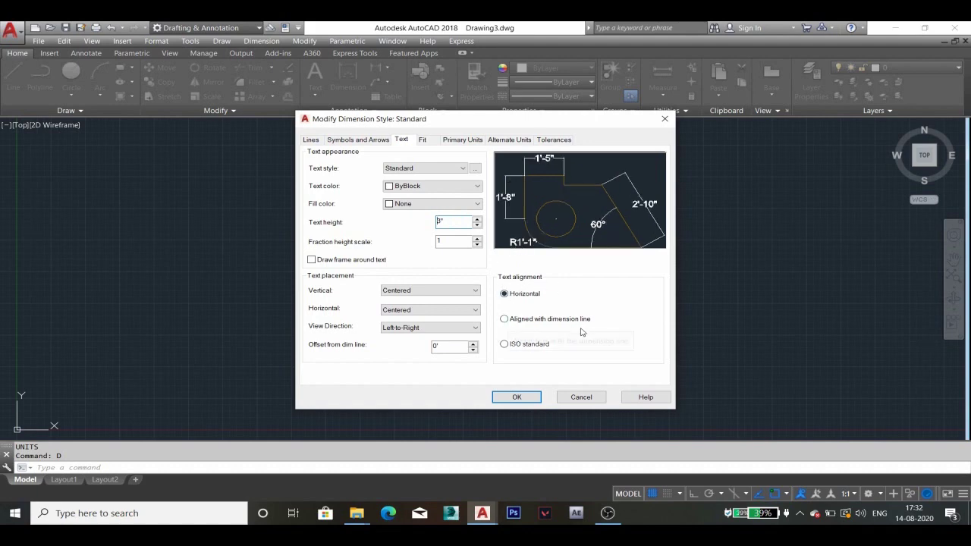
click(522, 322)
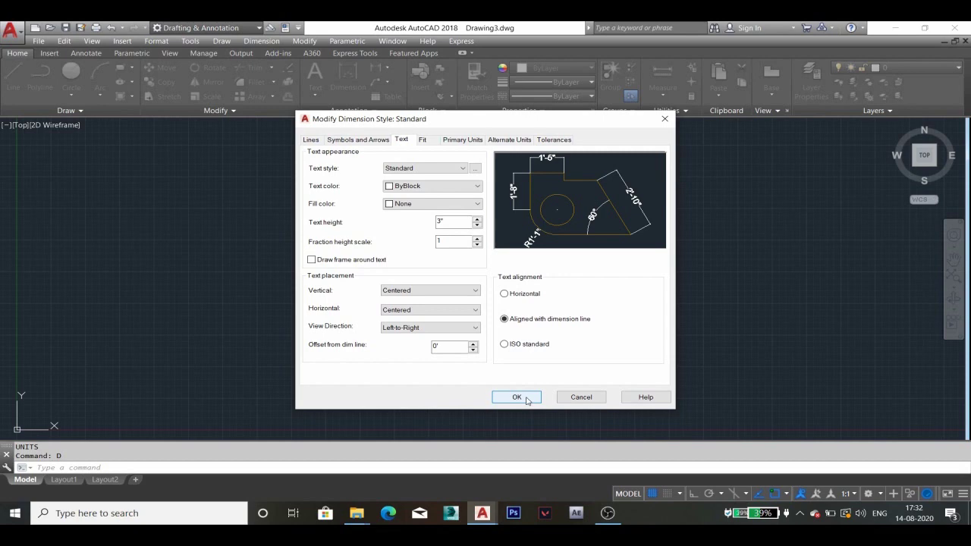
click(516, 397)
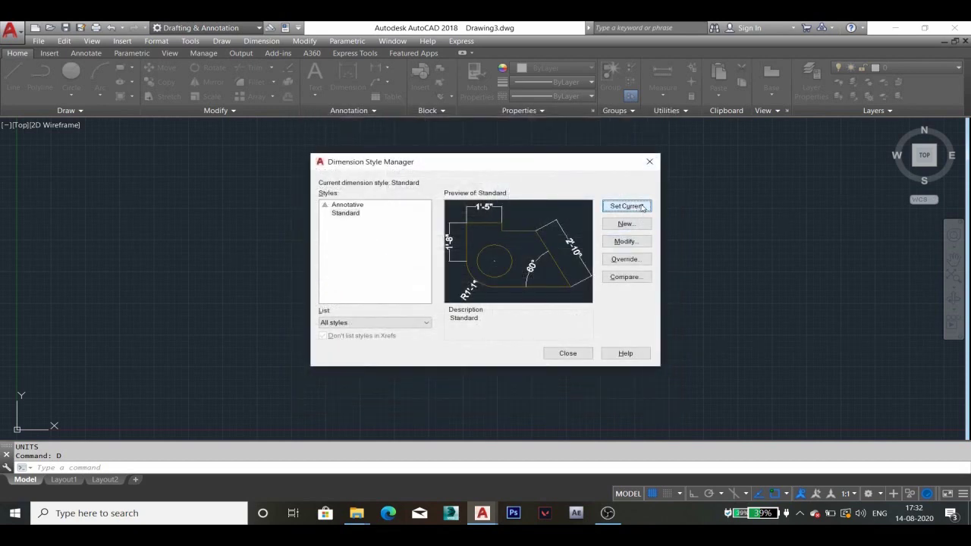
click(568, 353)
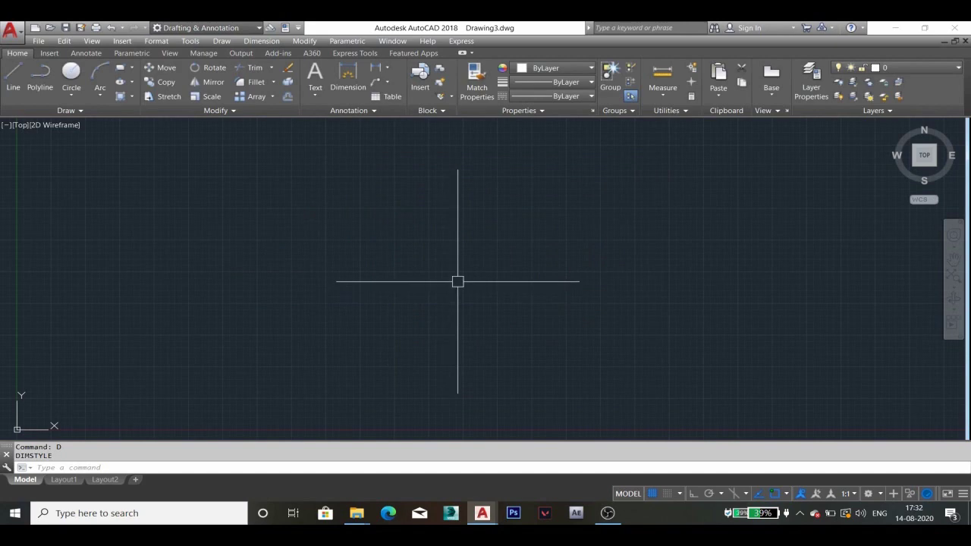
text(i)
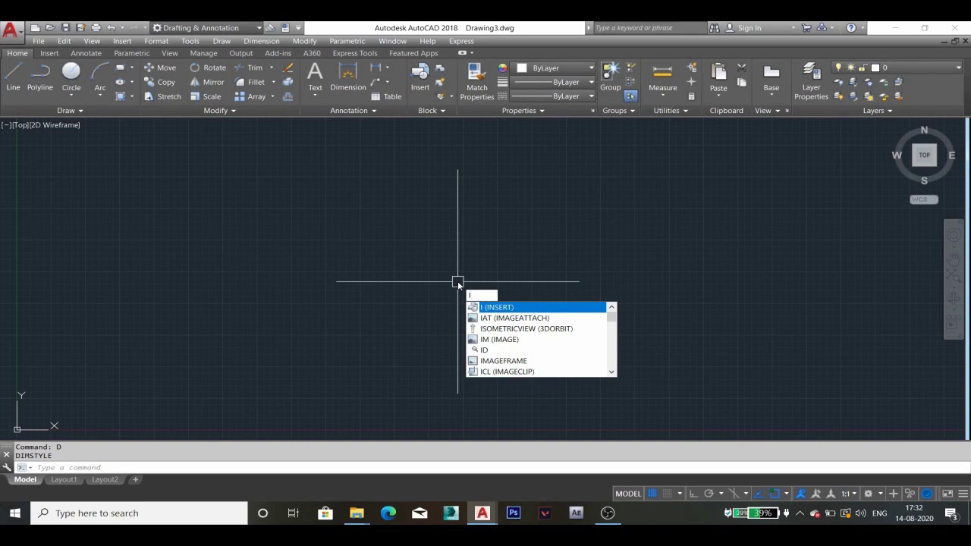
Step: Choose 1111.dwg from the Desktop as the block to insert and accept the Insert settings
key(Return)
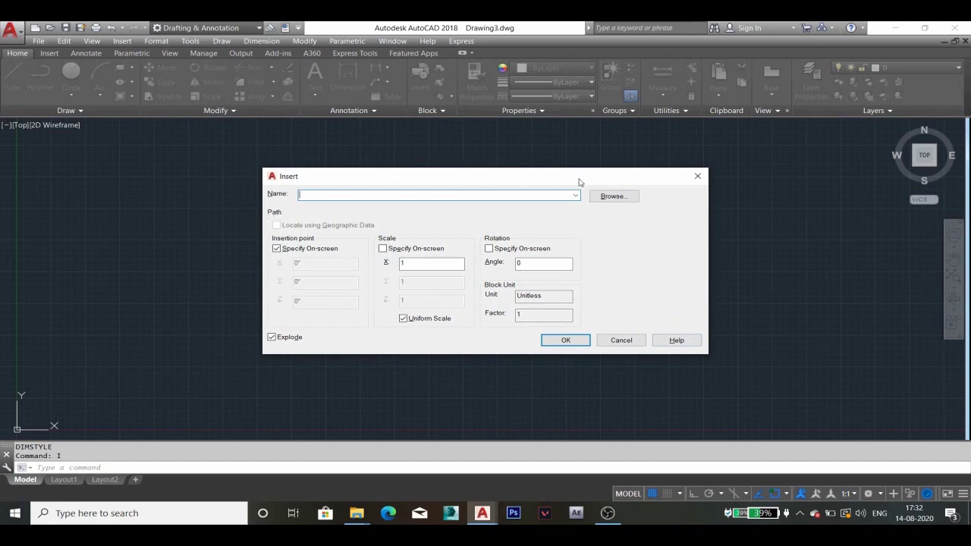
click(624, 200)
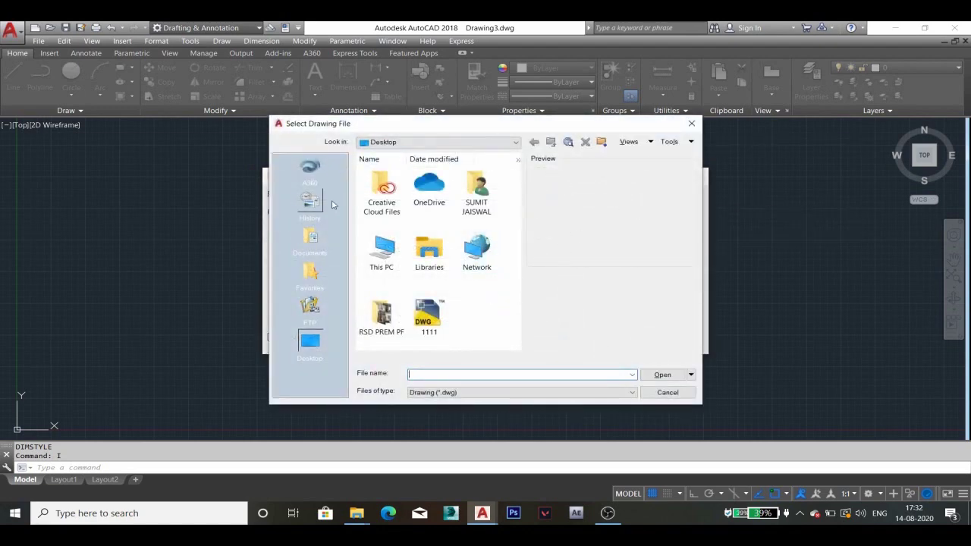
mouse_move(428, 315)
click(439, 307)
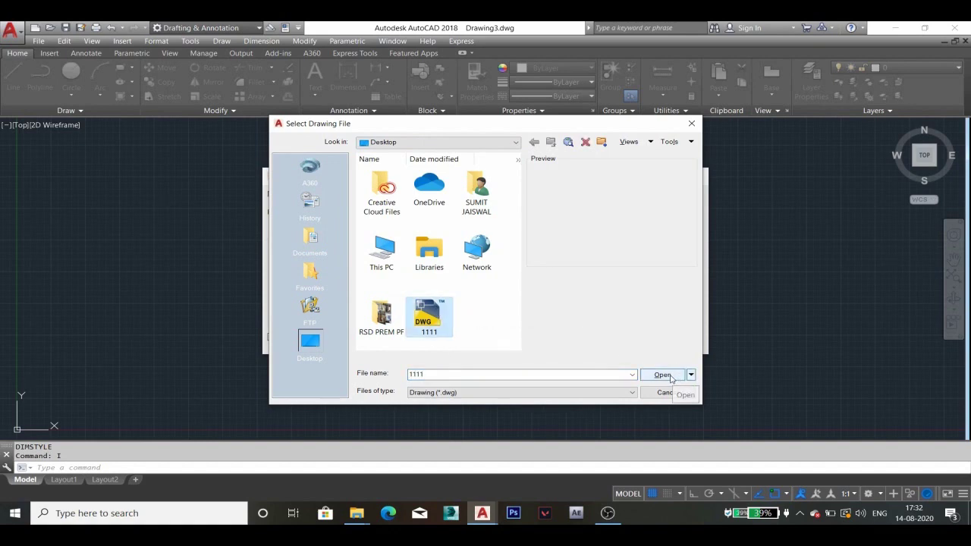
click(662, 375)
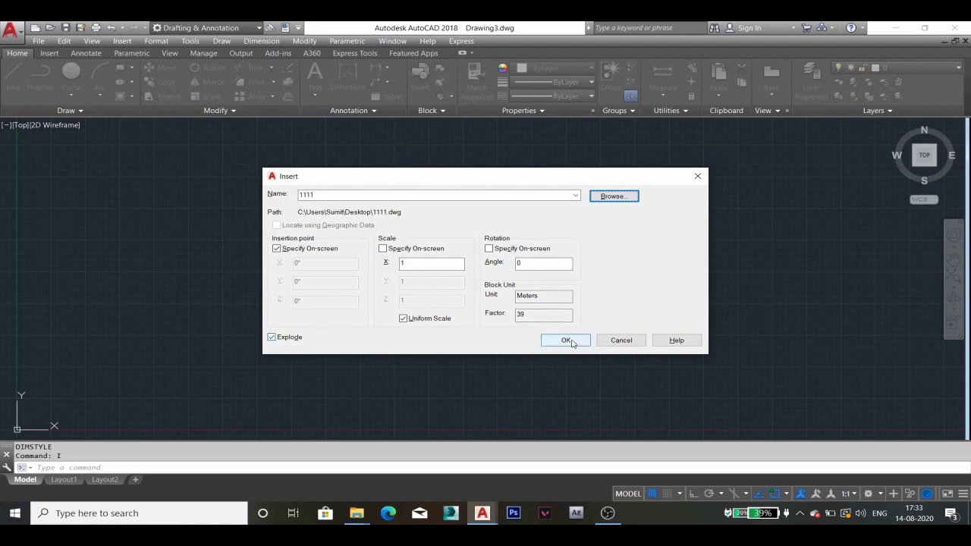
click(566, 340)
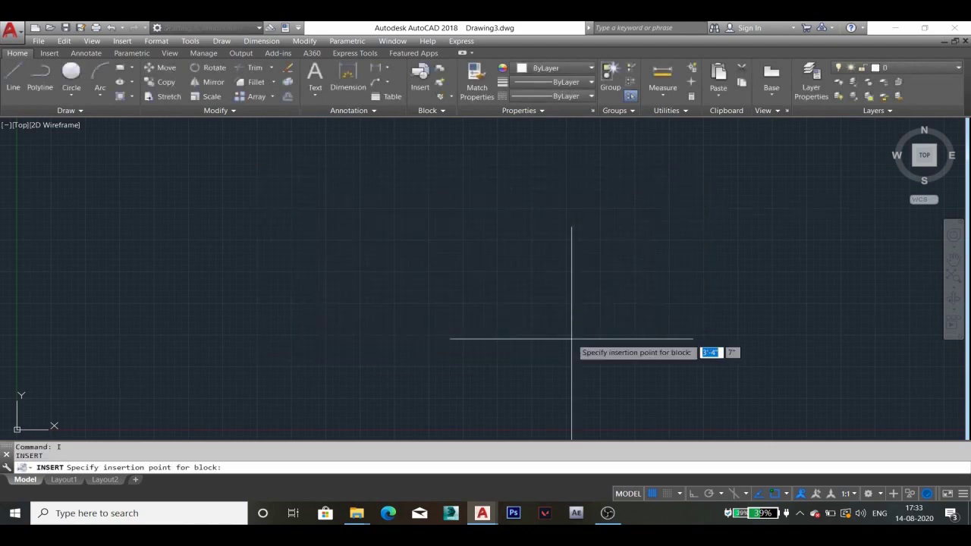
Step: Place the 1111 floor plan block at a picked point and zoom to show all
click(446, 271)
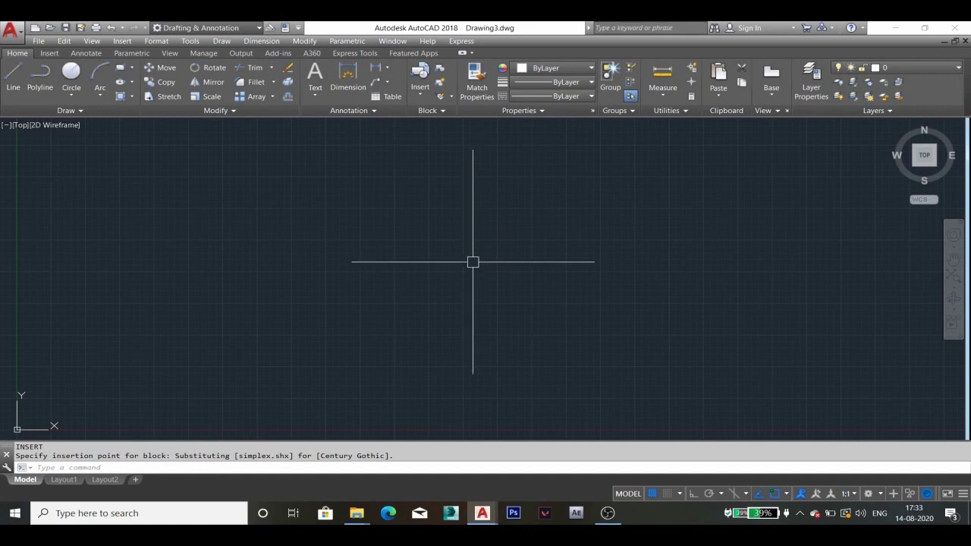
text(z)
key(Return)
text(a)
key(Return)
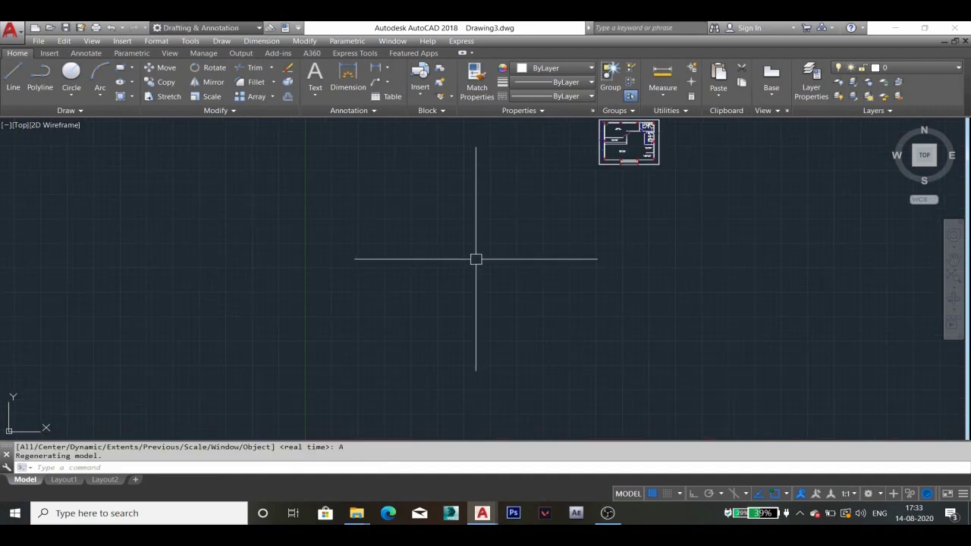
Step: Zoom and pan across walls, toilets, bill counter and seating to check feet-inch dimensions like 20'-1"
scroll(563, 225, up, 2)
scroll(537, 210, up, 2)
scroll(528, 201, up, 2)
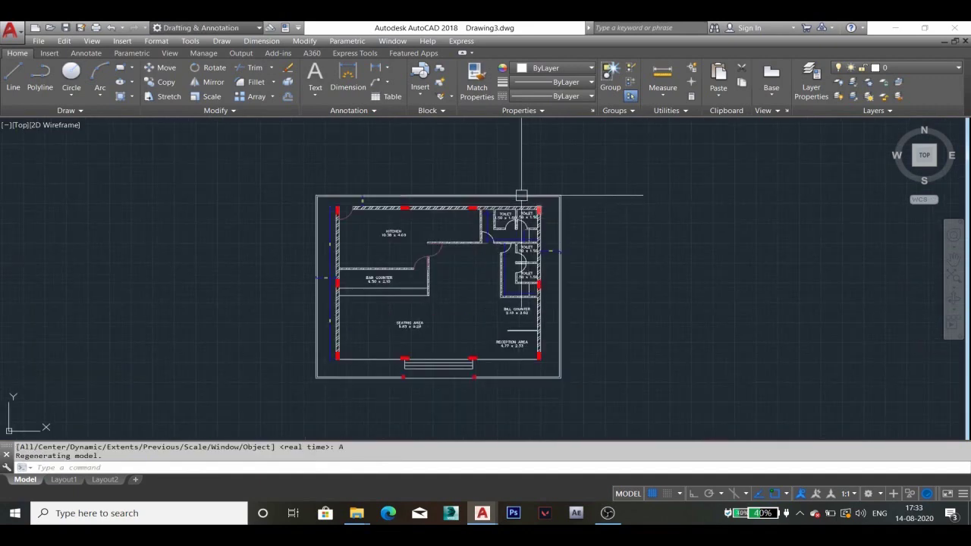
middle_drag(528, 201, 585, 167)
scroll(515, 212, up, 2)
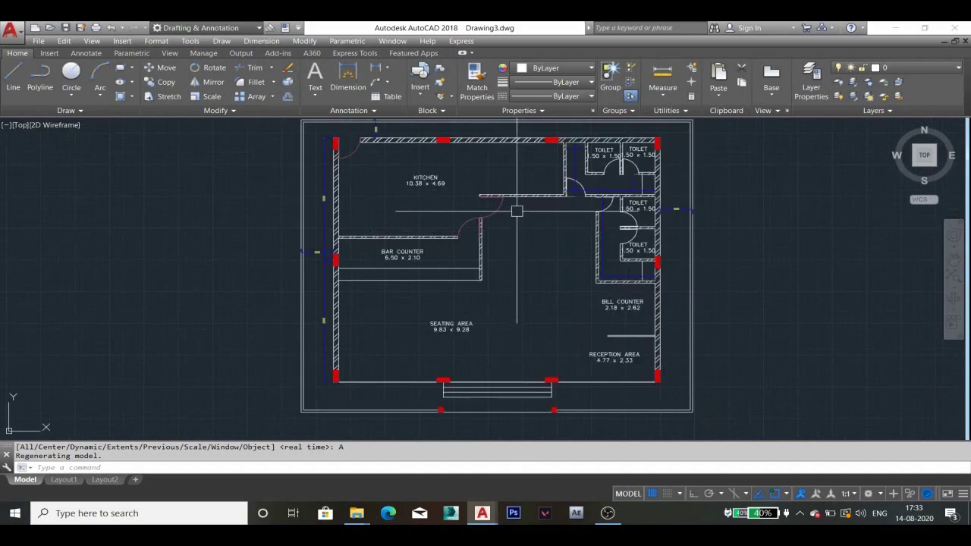
scroll(312, 247, up, 5)
scroll(353, 266, down, 2)
middle_drag(369, 241, 396, 230)
scroll(359, 171, up, 2)
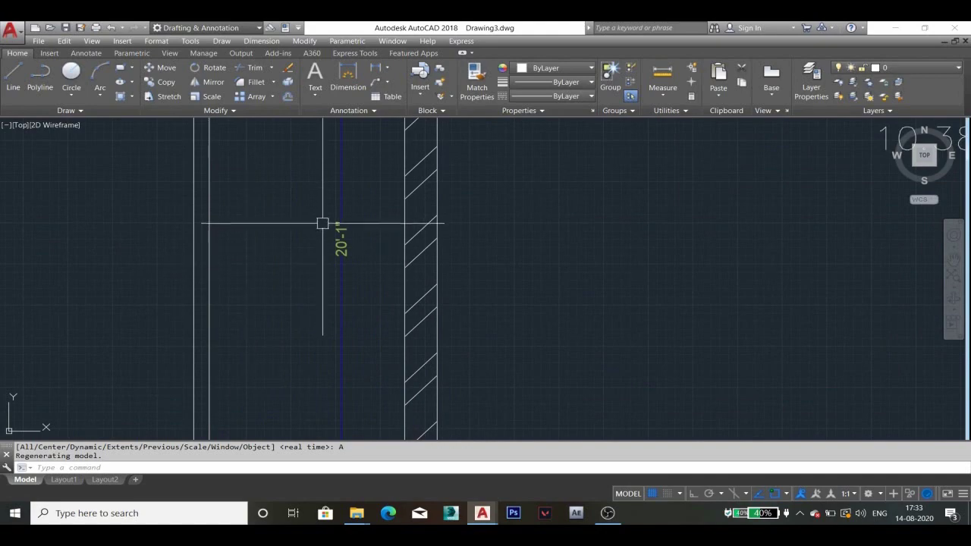
scroll(342, 268, up, 2)
scroll(359, 225, down, 5)
middle_drag(842, 189, 430, 213)
scroll(372, 314, up, 3)
scroll(514, 185, up, 2)
scroll(520, 191, down, 6)
middle_drag(520, 190, 722, 172)
scroll(318, 310, up, 1)
scroll(318, 310, down, 5)
scroll(415, 264, up, 2)
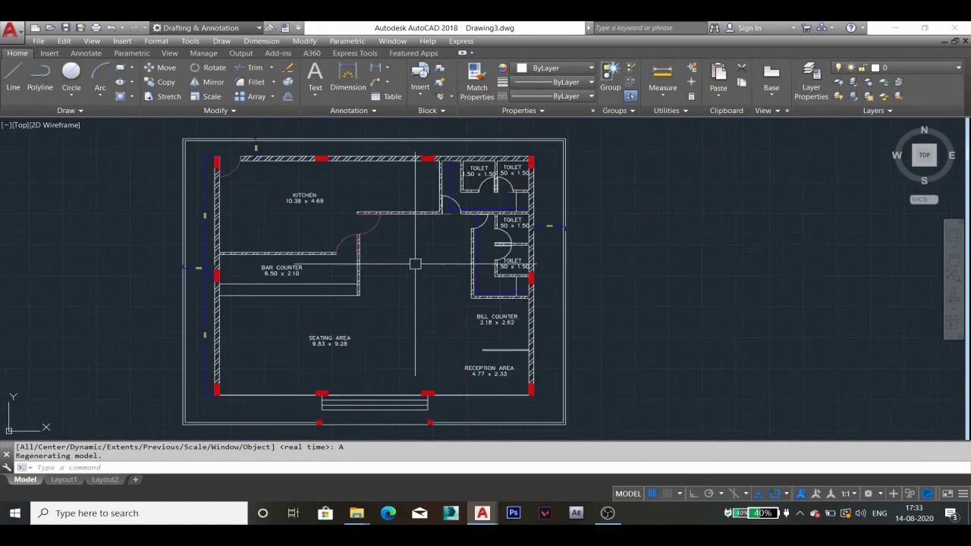
middle_drag(415, 264, 426, 258)
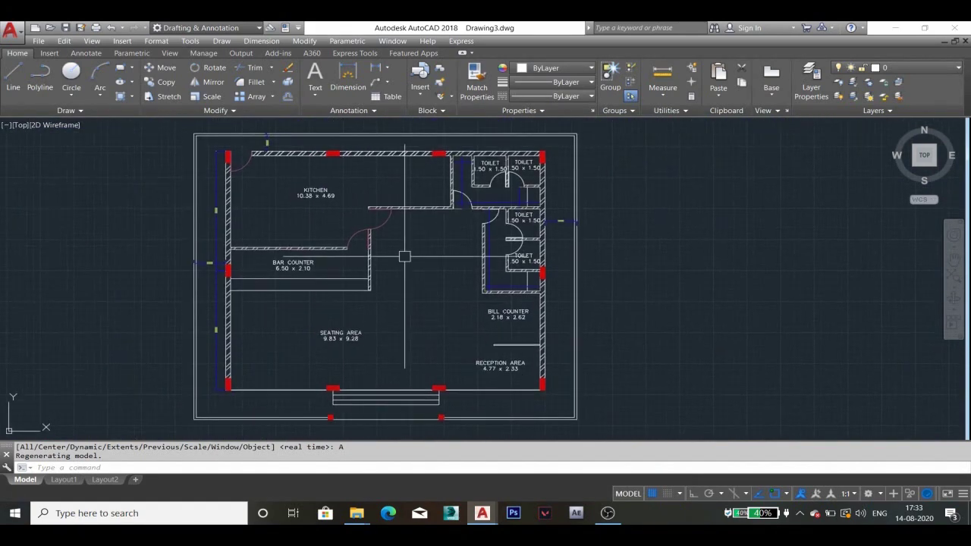